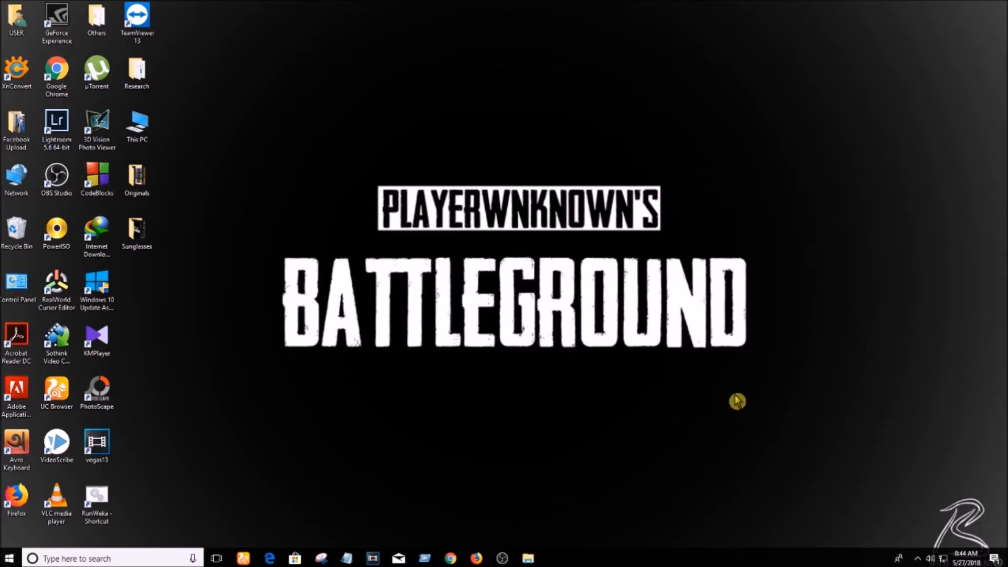
- Launch Google Chrome from the taskbar to a New Tab page
{"action": "left_click", "coordinate": [451, 558]}
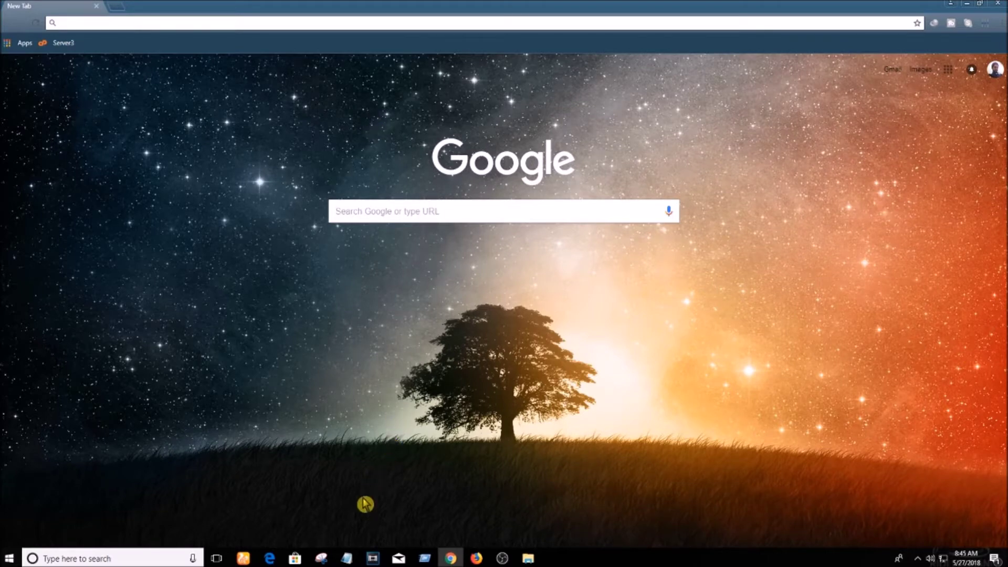
- Paste the syzs.qq.com/en/ address from Notepad into Chrome and load the Tencent Gaming Buddy site
{"action": "left_click", "coordinate": [347, 558]}
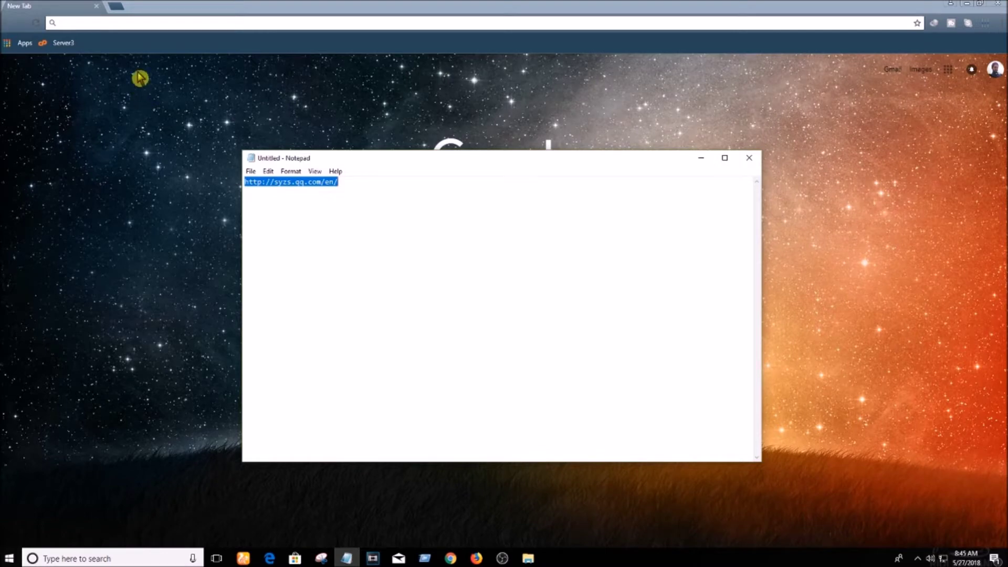
{"action": "left_click", "coordinate": [206, 23]}
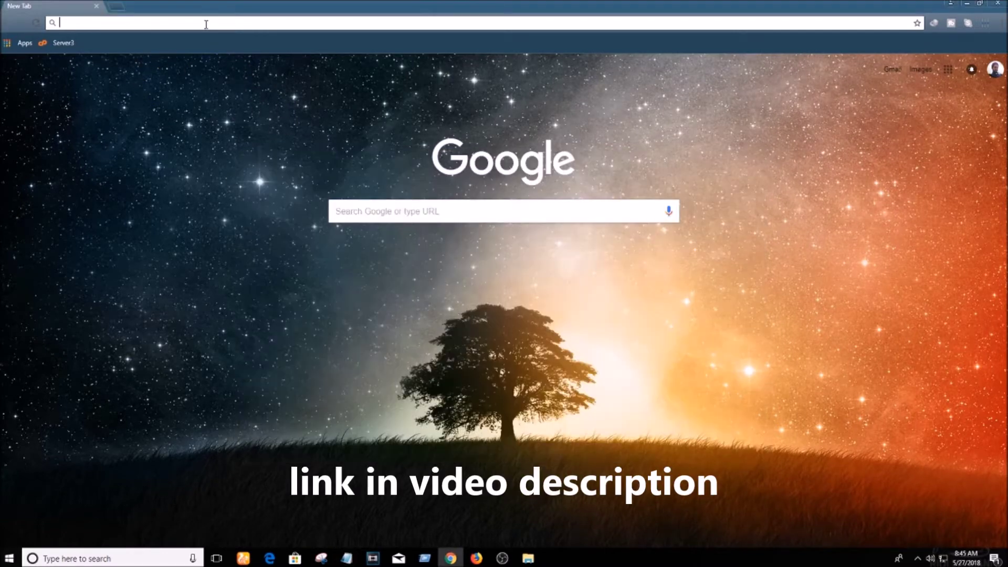
{"action": "type", "text": "http://syzs.qq.com/en/"}
{"action": "key", "text": "Return"}
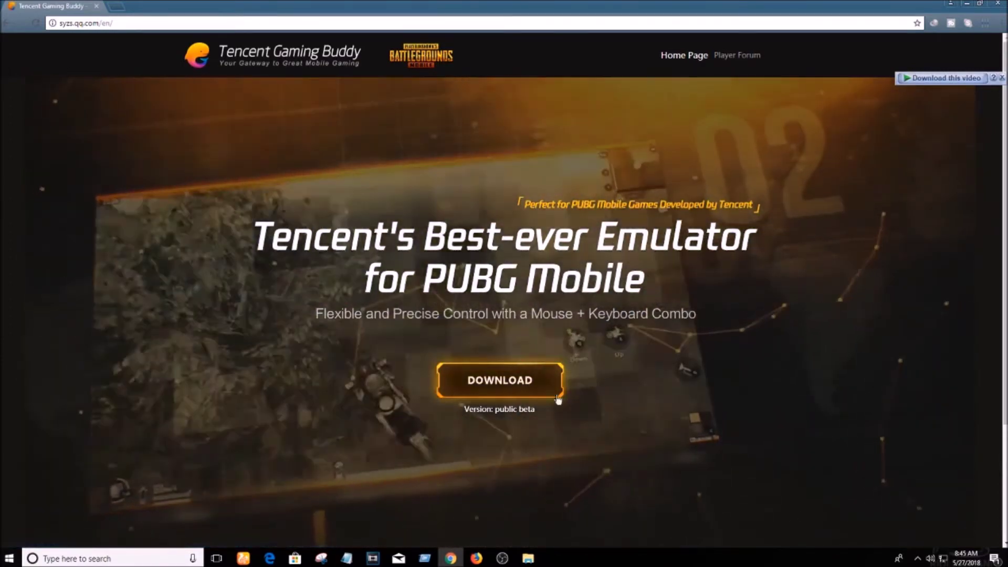
- Download the 8.43 MB Tencent Gaming Buddy installer and run it
{"action": "left_click", "coordinate": [522, 378]}
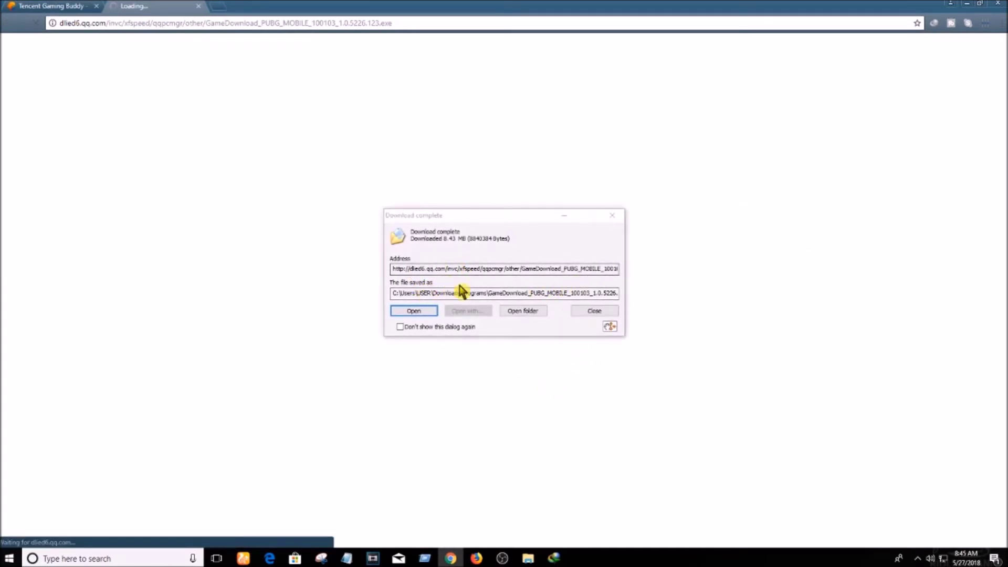
{"action": "left_click", "coordinate": [432, 313]}
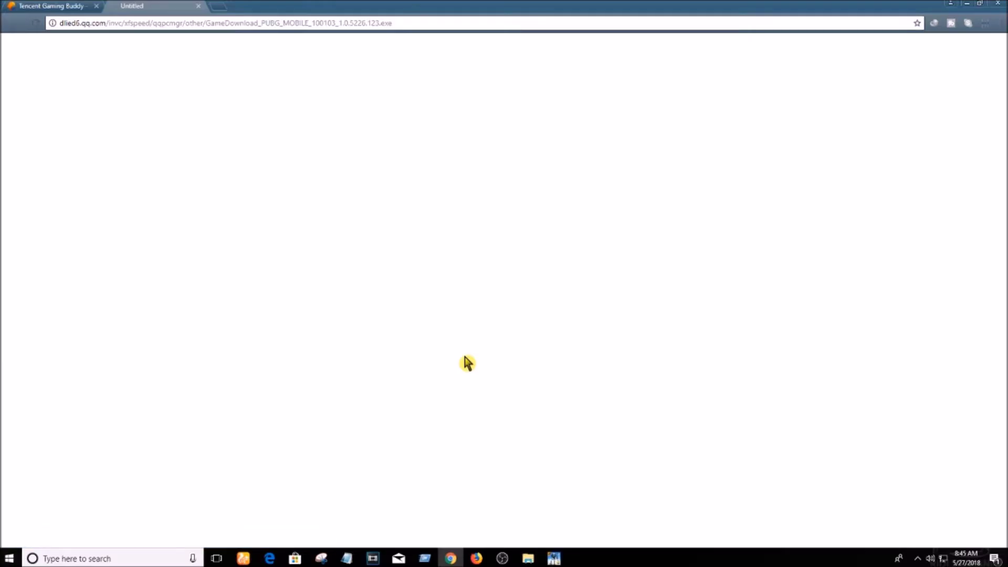
{"action": "left_click", "coordinate": [557, 559]}
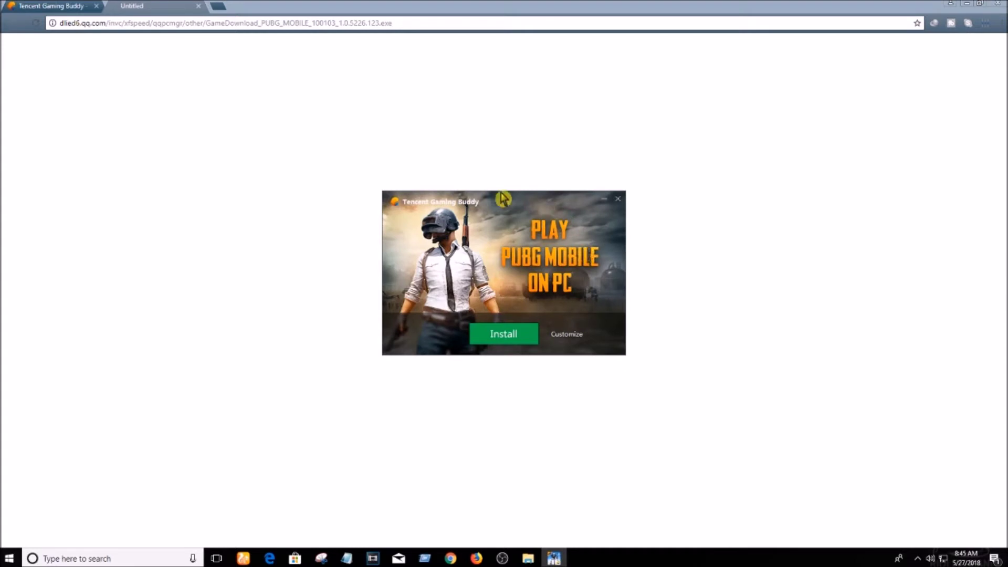
- Minimize Chrome and Notepad, then install Tencent Gaming Buddy from the setup window
{"action": "left_click", "coordinate": [968, 7]}
{"action": "left_click", "coordinate": [966, 3]}
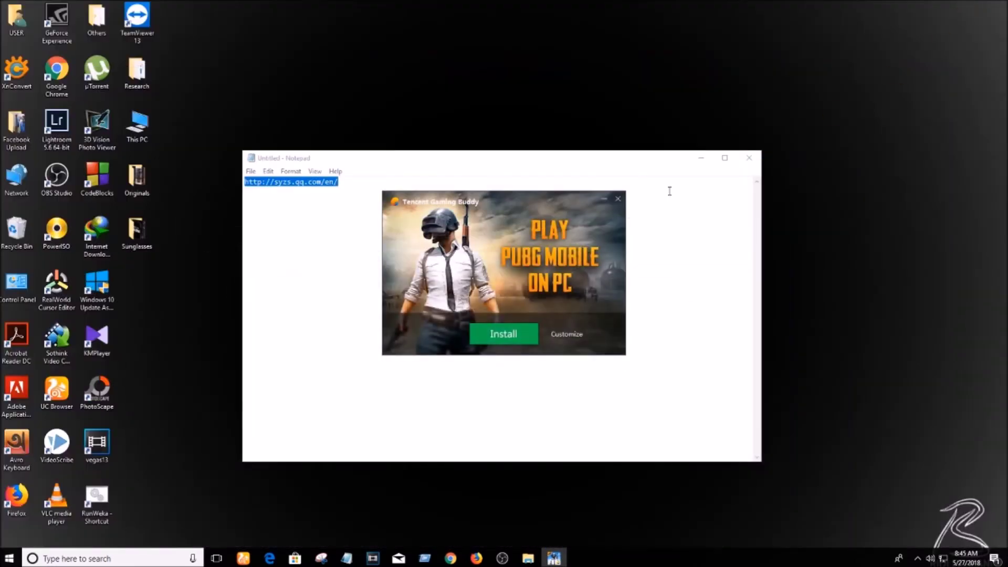
{"action": "left_click", "coordinate": [704, 158]}
{"action": "left_click", "coordinate": [703, 157]}
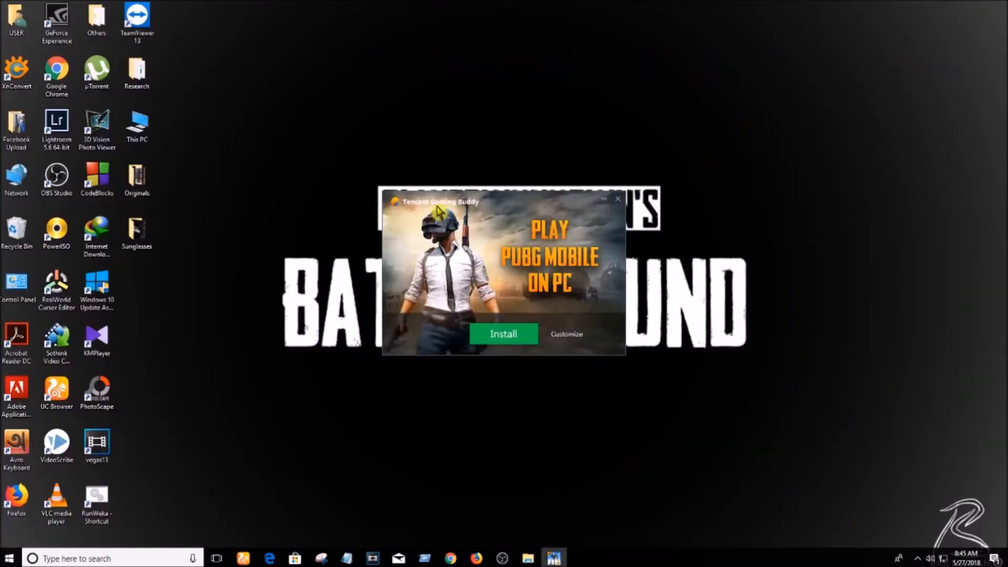
{"action": "left_click", "coordinate": [517, 344]}
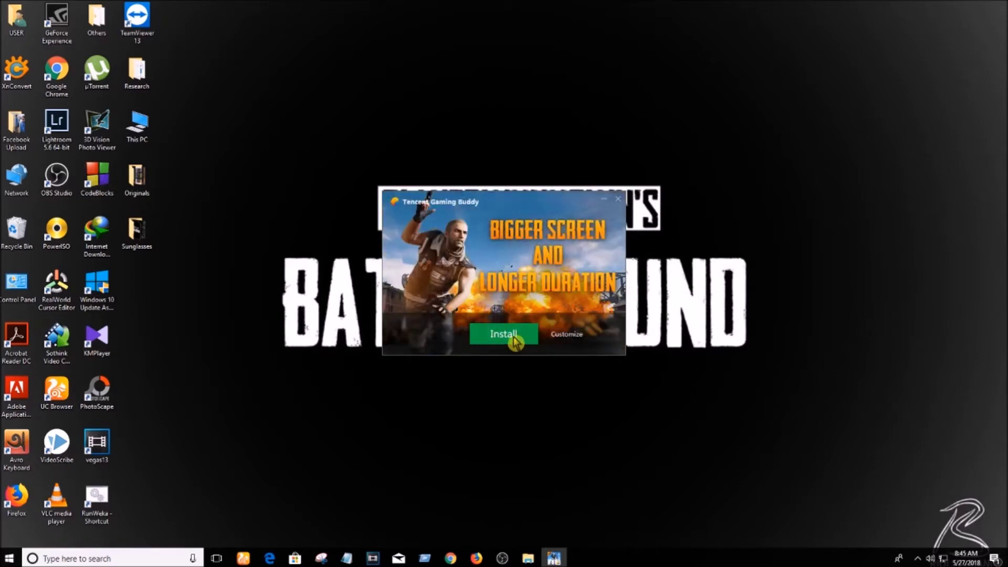
{"action": "left_click", "coordinate": [514, 340]}
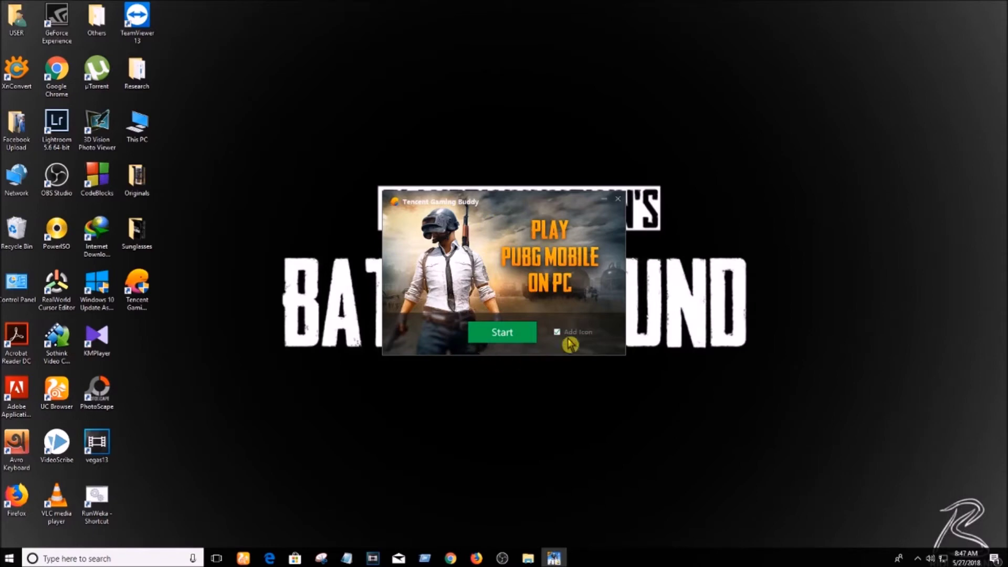
- Start the newly installed emulator and maximize its window while PUBG Mobile loads
{"action": "left_click", "coordinate": [505, 338]}
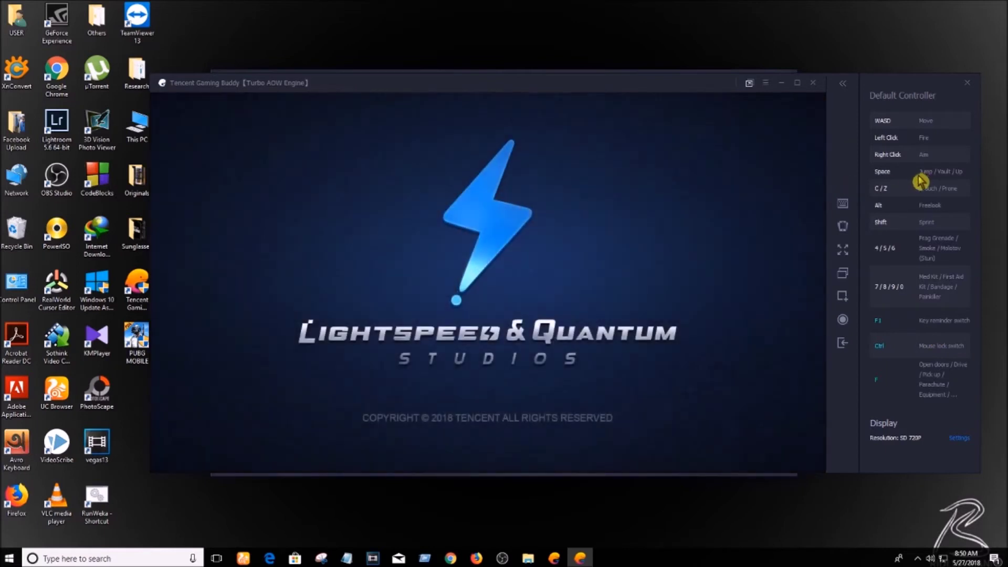
{"action": "left_click", "coordinate": [797, 84]}
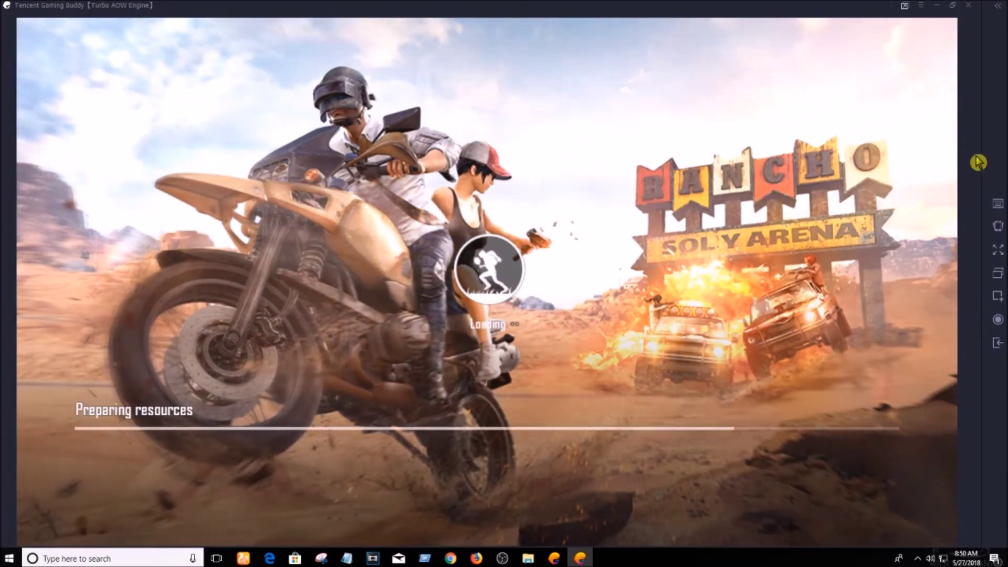
- Switch the emulator window to full screen
{"action": "left_click", "coordinate": [952, 10]}
{"action": "left_click", "coordinate": [791, 77]}
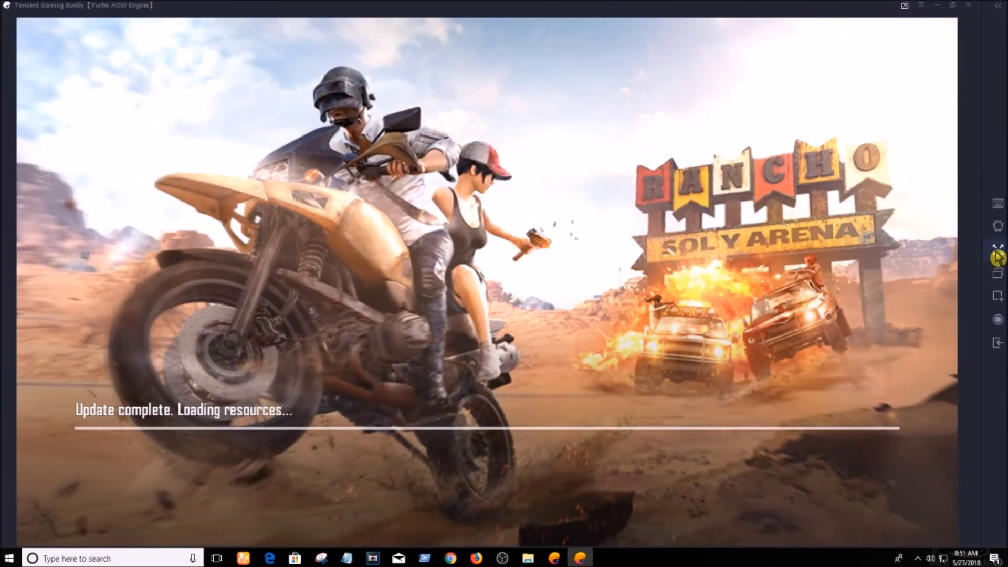
{"action": "left_click", "coordinate": [996, 250]}
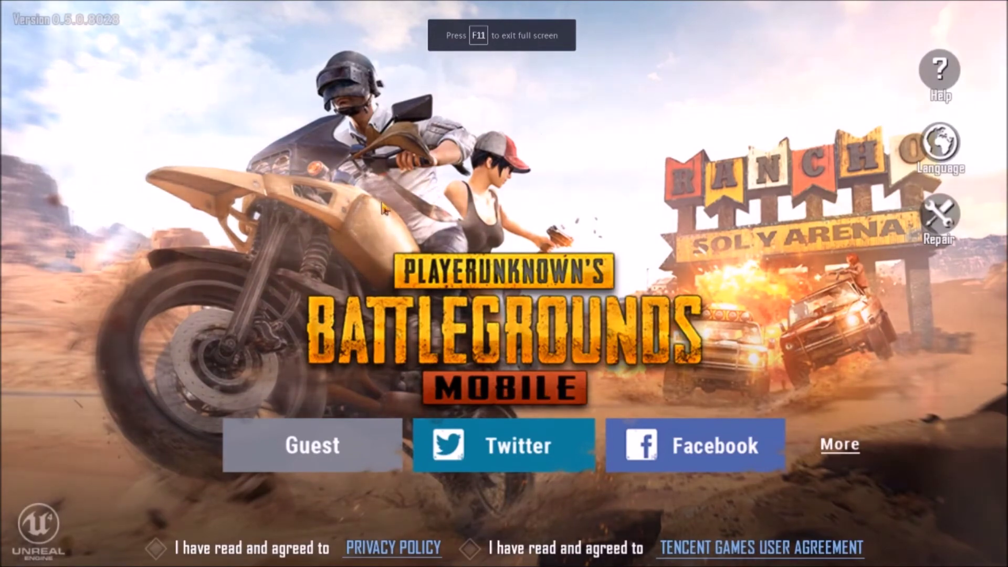
- Accept the privacy policy and EULA, then log in to PUBG Mobile with the Facebook account credentials
{"action": "left_click", "coordinate": [685, 444]}
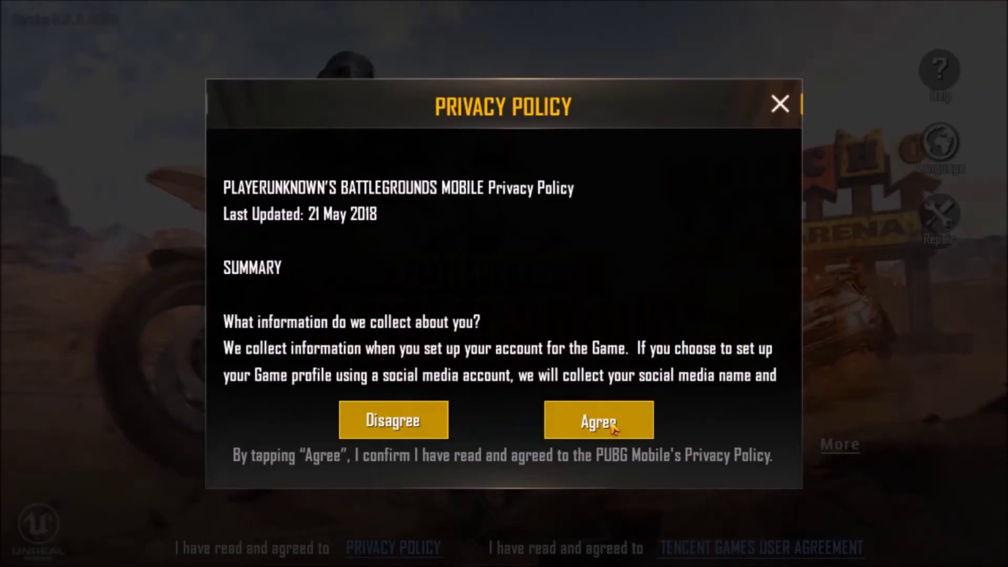
{"action": "left_click", "coordinate": [609, 420]}
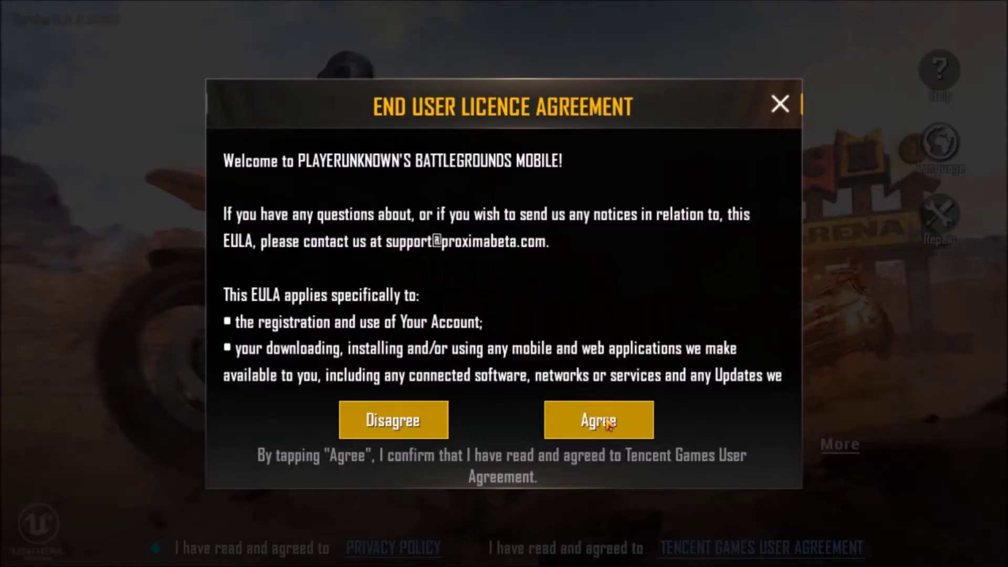
{"action": "left_click", "coordinate": [607, 424]}
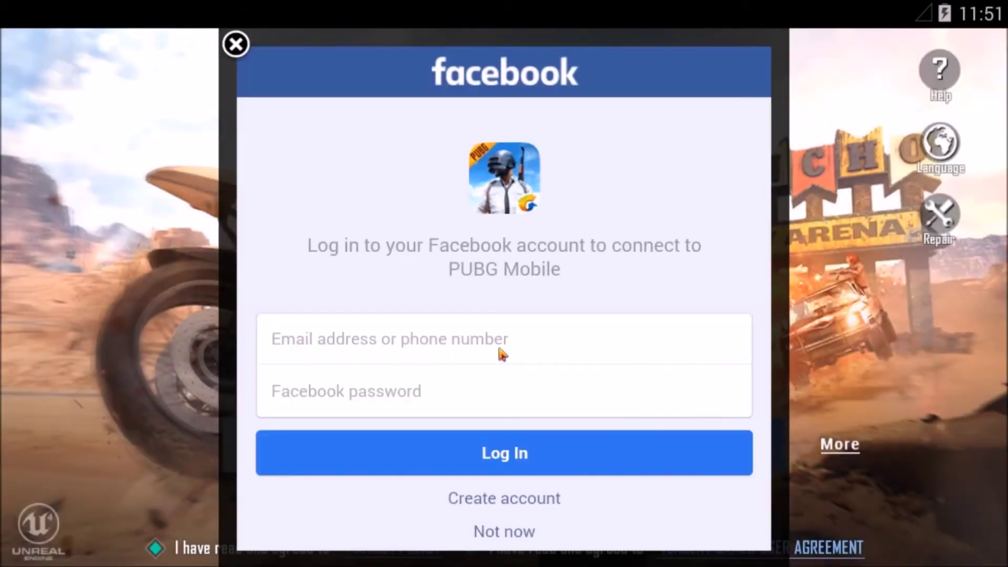
{"action": "left_click", "coordinate": [454, 339]}
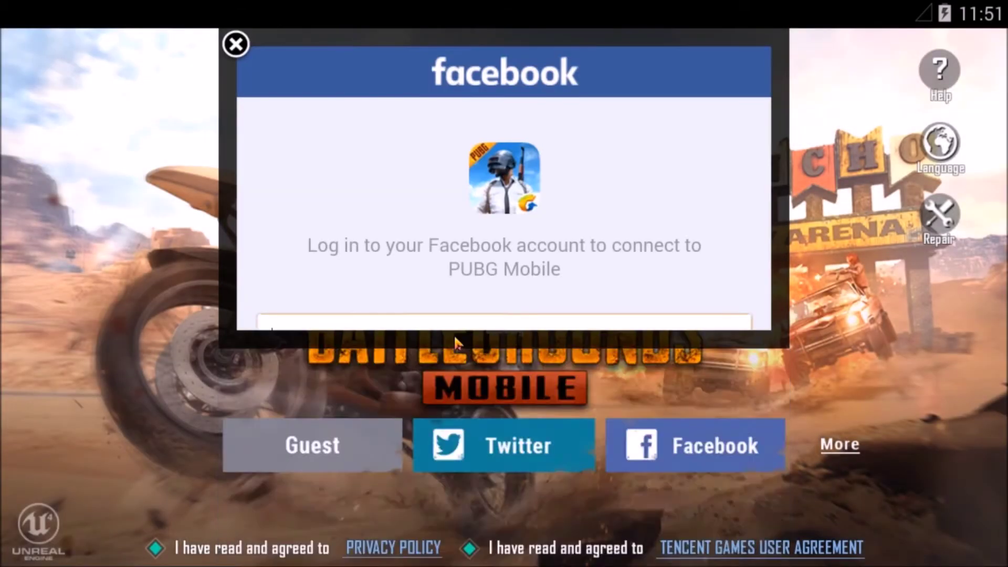
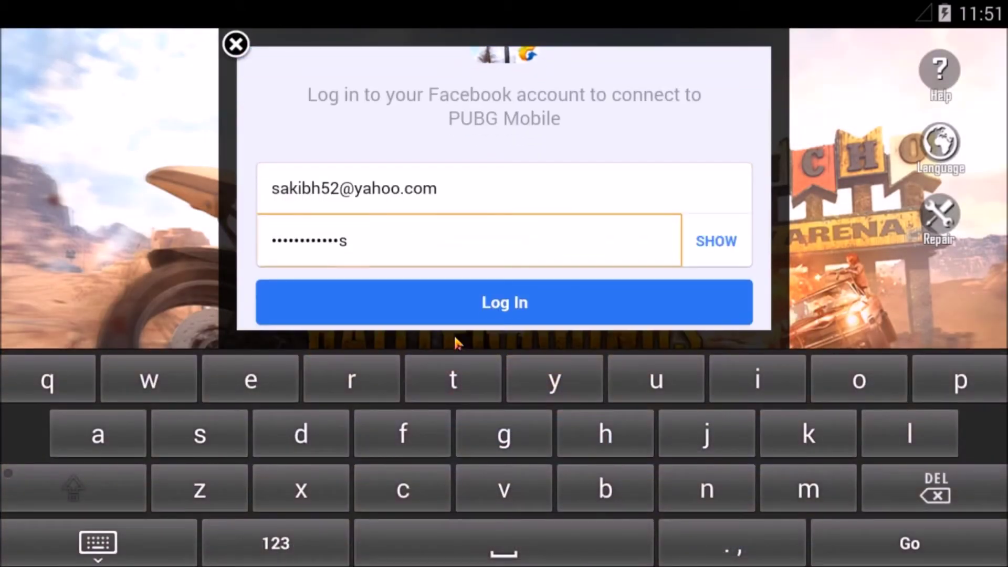
{"action": "left_click", "coordinate": [460, 314]}
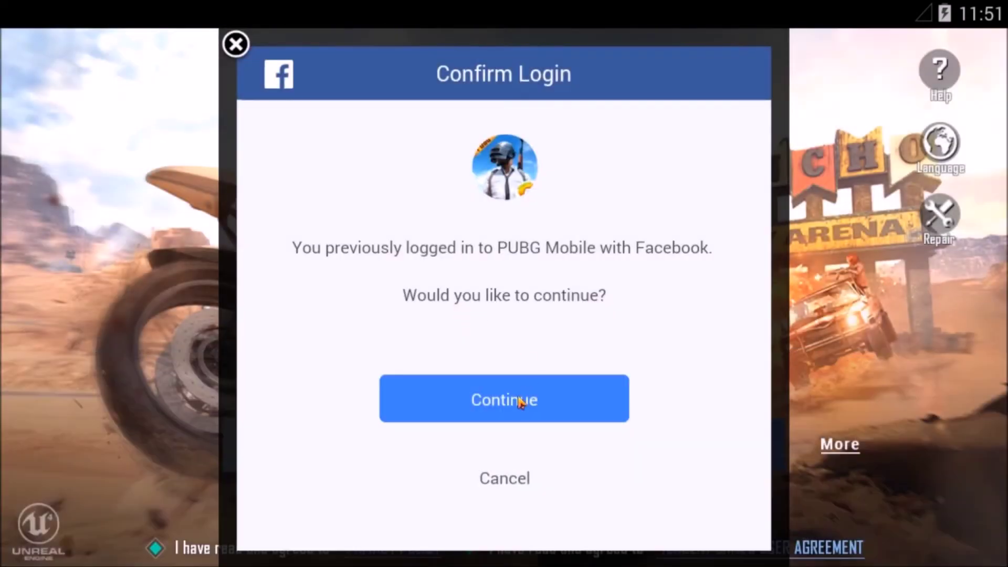
{"action": "left_click", "coordinate": [522, 402]}
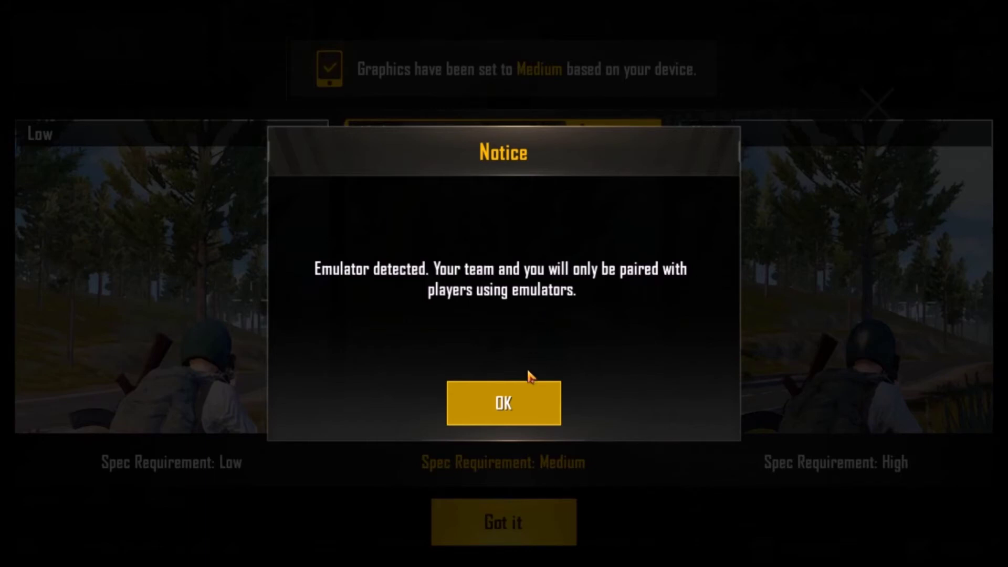
- Dismiss the emulator notice, accept the suggested graphics, and close the Western Outfits and Trench Coat promos
{"action": "left_click", "coordinate": [491, 402]}
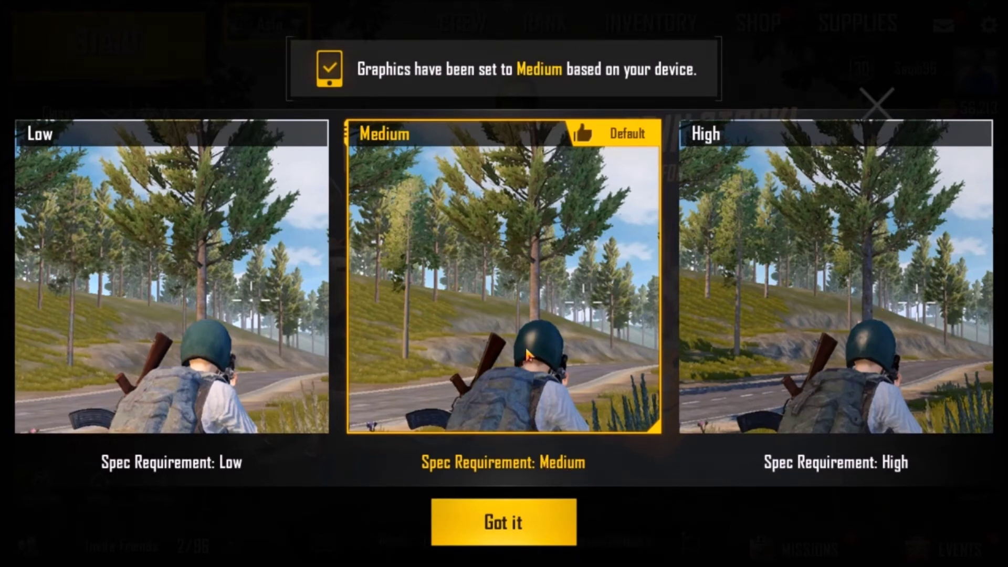
{"action": "left_click", "coordinate": [530, 520]}
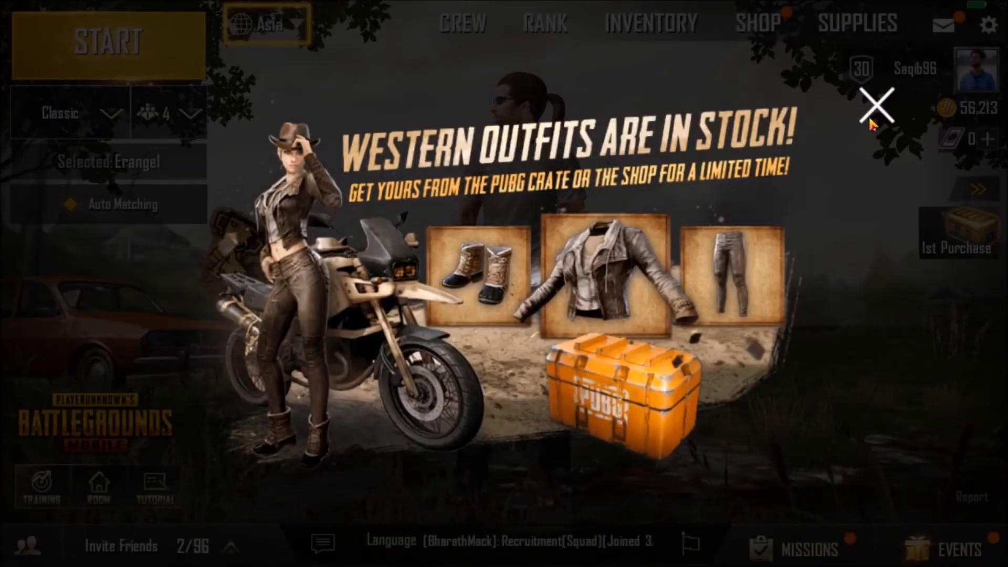
{"action": "left_click", "coordinate": [891, 190]}
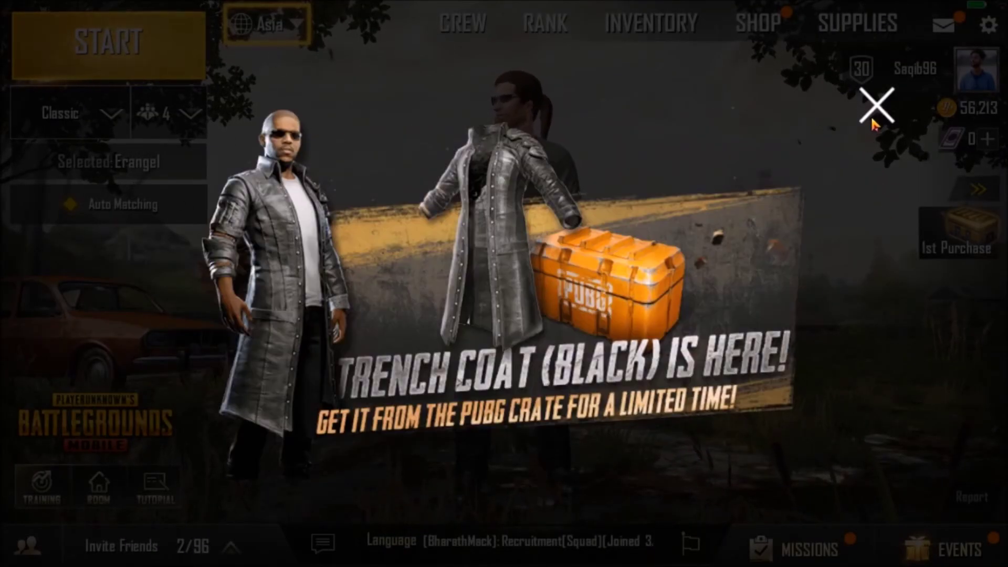
{"action": "left_click", "coordinate": [872, 119]}
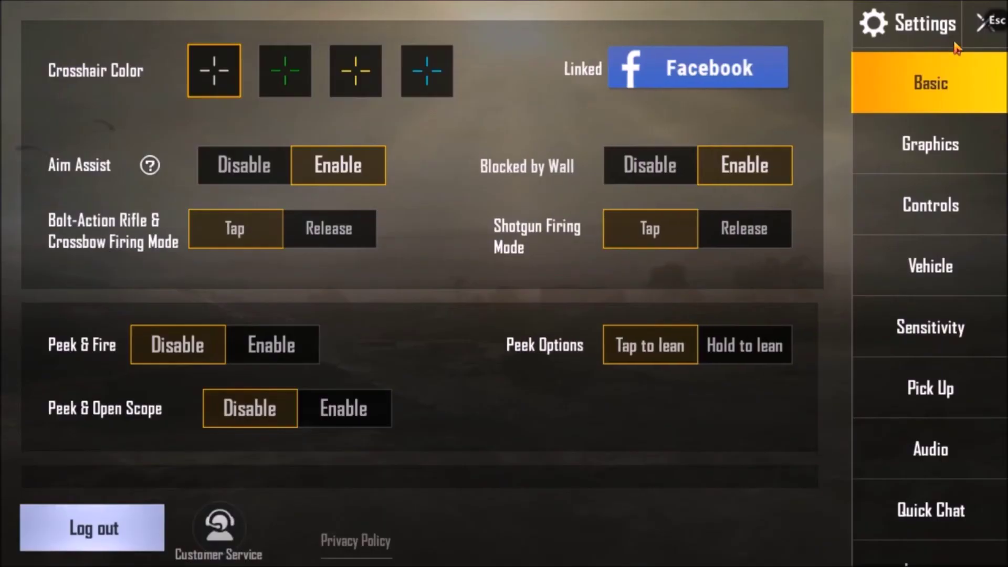
- In Graphics settings choose Classic style, High frame rate and HD quality
{"action": "left_click", "coordinate": [994, 32]}
{"action": "left_click", "coordinate": [927, 147]}
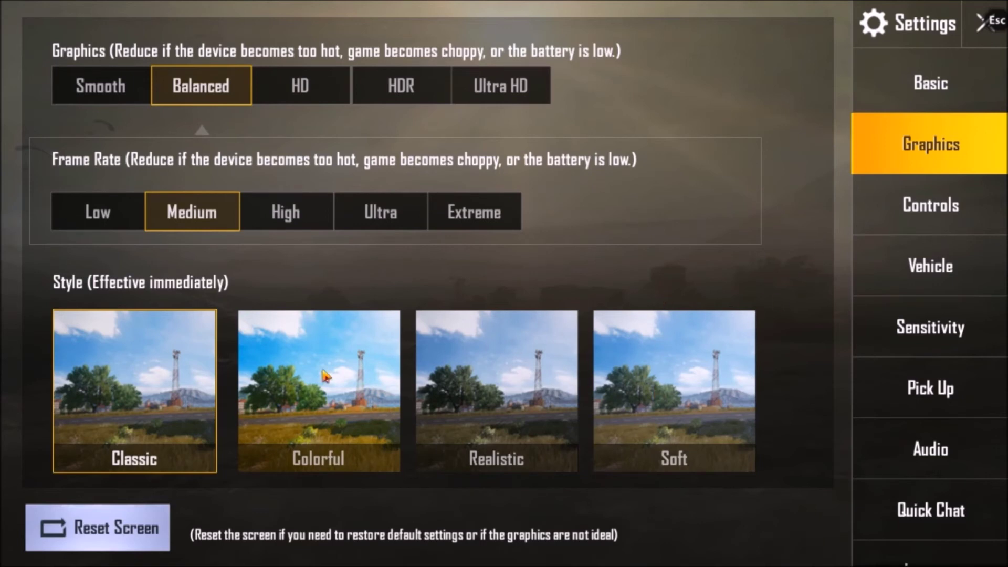
{"action": "left_click", "coordinate": [357, 378]}
{"action": "left_click", "coordinate": [615, 386]}
{"action": "left_click", "coordinate": [191, 368]}
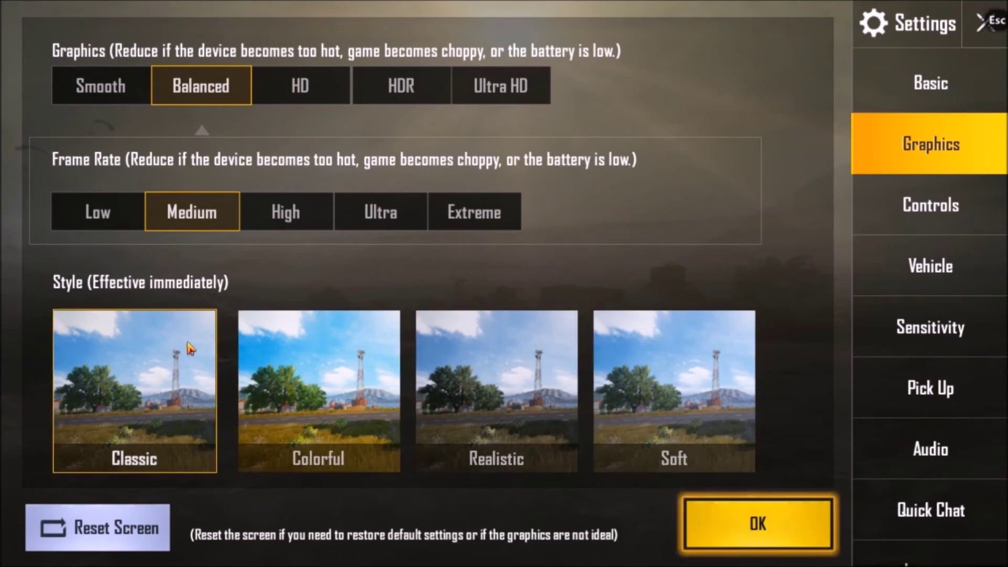
{"action": "left_click", "coordinate": [285, 212]}
{"action": "left_click", "coordinate": [356, 209]}
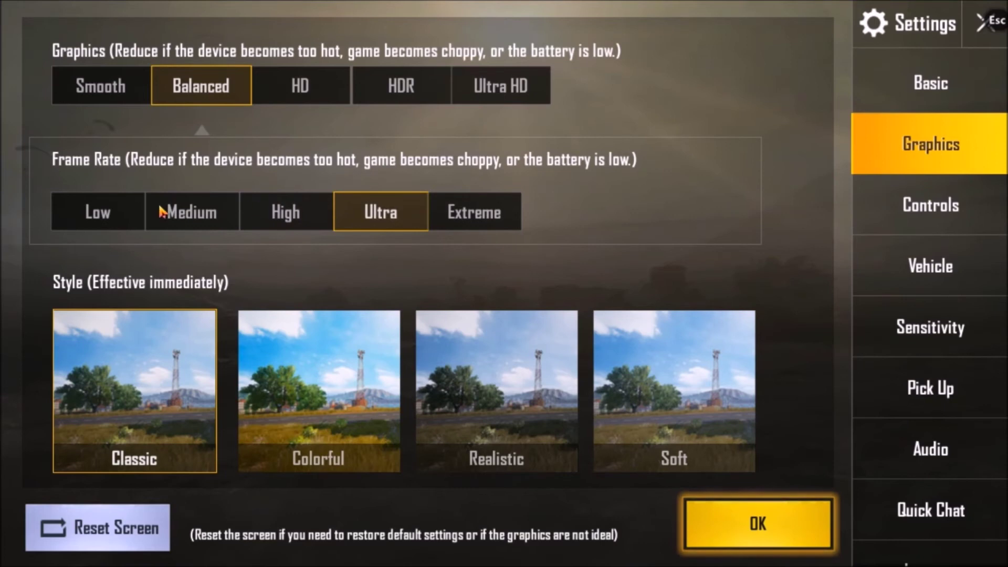
{"action": "left_click", "coordinate": [248, 210]}
{"action": "left_click", "coordinate": [300, 84]}
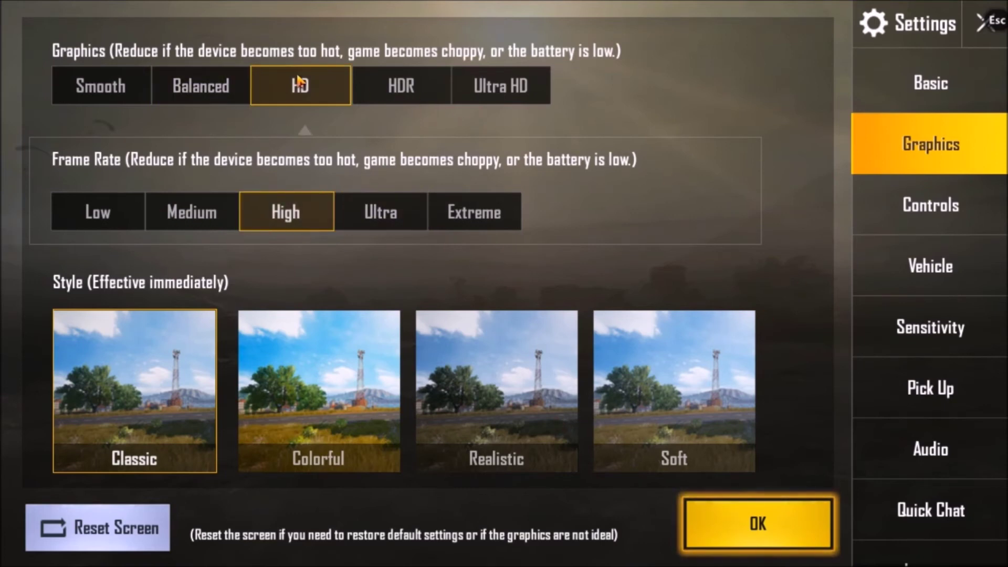
{"action": "left_click", "coordinate": [226, 89]}
{"action": "left_click", "coordinate": [288, 88]}
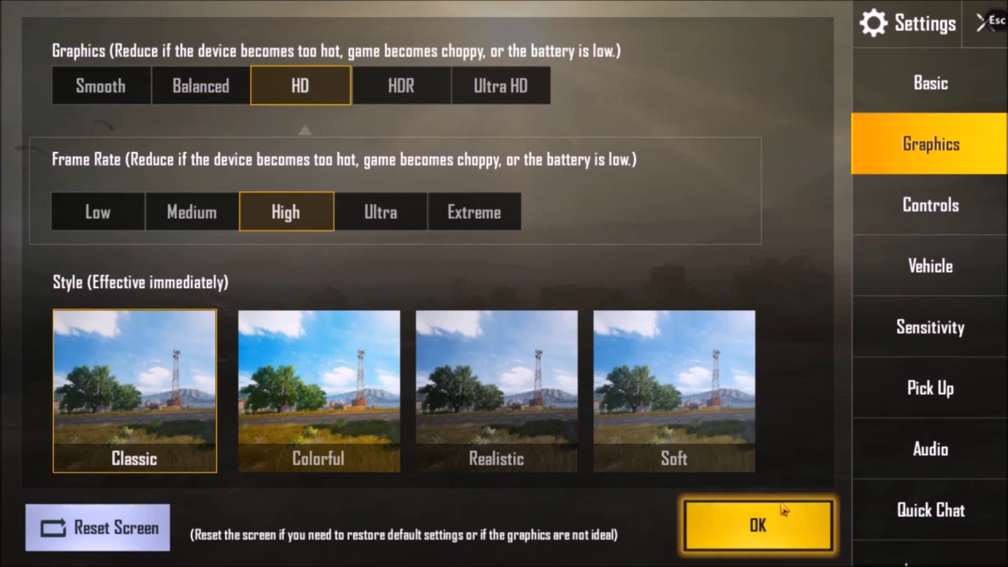
- Apply the new graphics settings and return to the lobby
{"action": "left_click", "coordinate": [774, 528]}
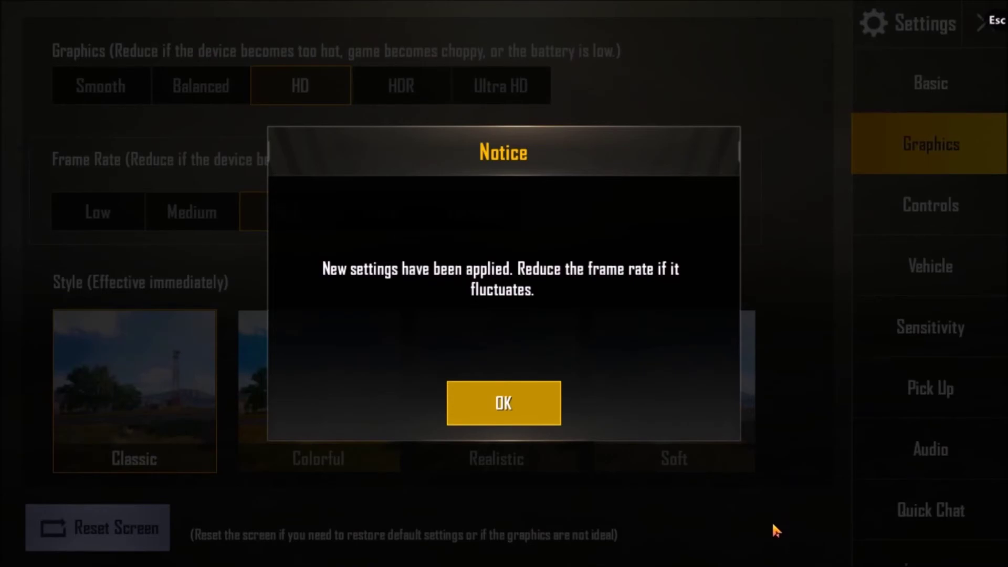
{"action": "left_click", "coordinate": [530, 410]}
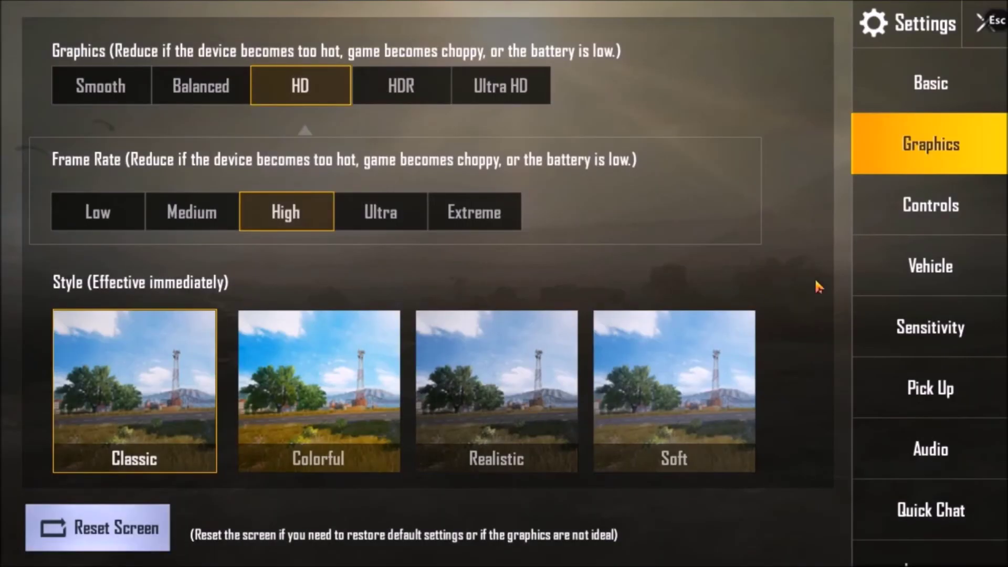
{"action": "left_click", "coordinate": [979, 31]}
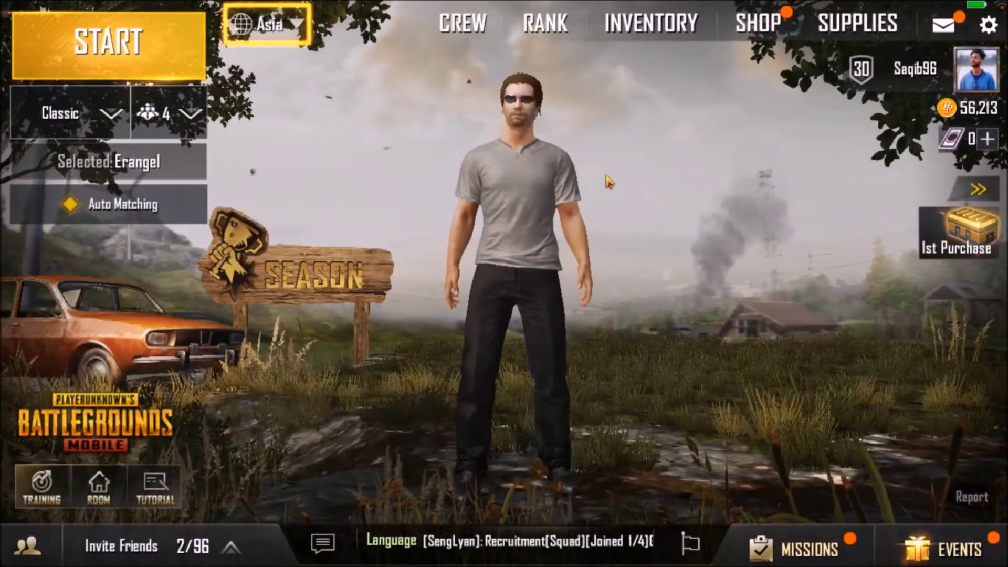
- Start a Solo Classic Erangel match and sprint the character toward the shipping containers
{"action": "left_click", "coordinate": [168, 113]}
{"action": "left_click", "coordinate": [184, 181]}
{"action": "left_click", "coordinate": [160, 57]}
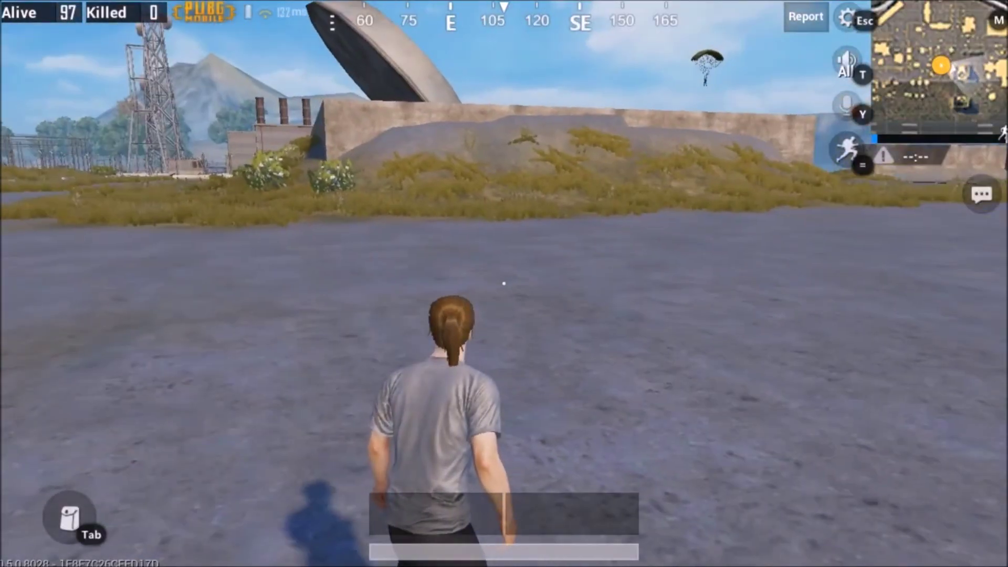
{"action": "key", "text": "w"}
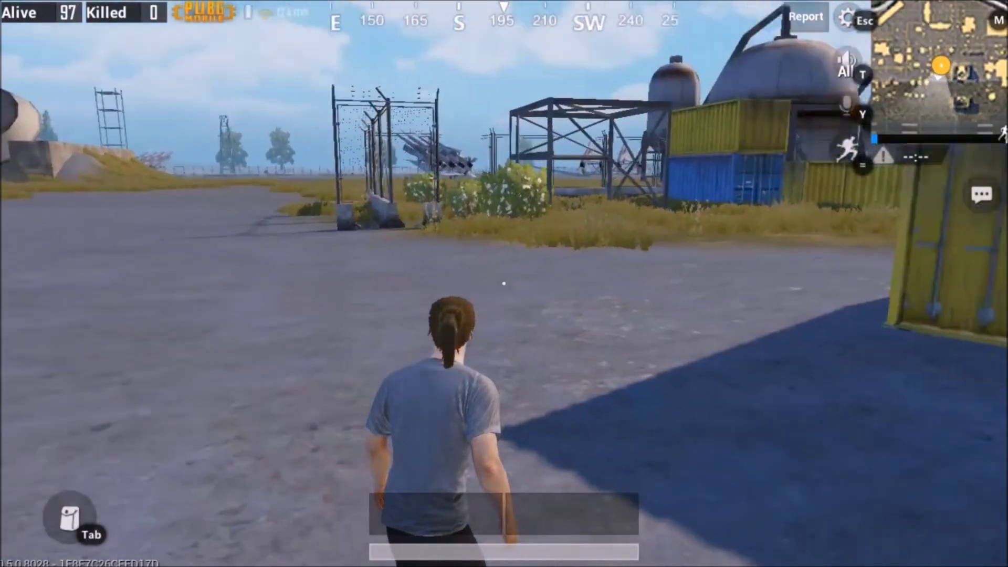